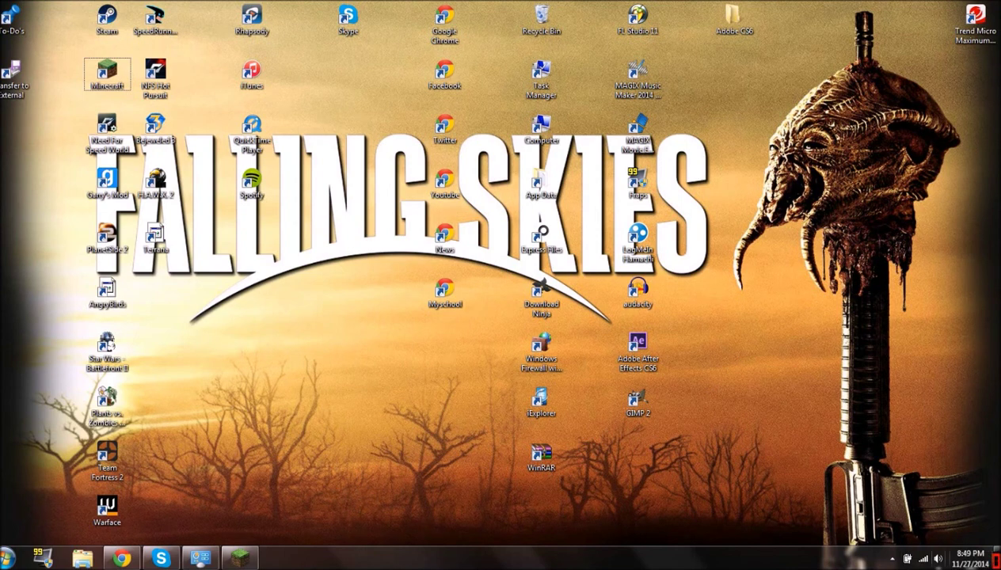
Bring up the running Minecraft Launcher and close it
left_click(247, 557)
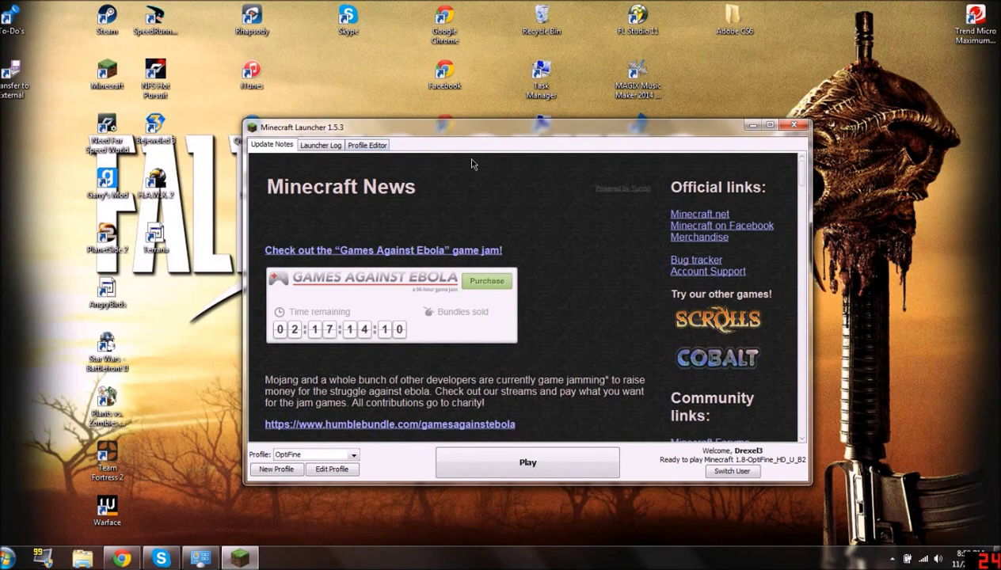
left_click(789, 128)
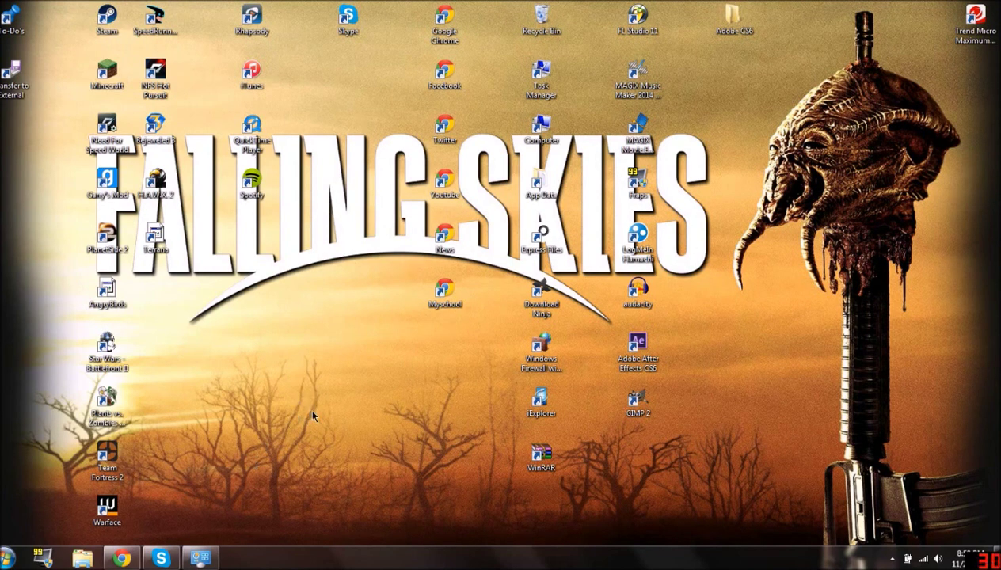
left_click_drag(448, 432, 343, 540)
Check the computer's installed memory and system type in the System information, including how to reach it through Computer, and close both windows
left_click(188, 558)
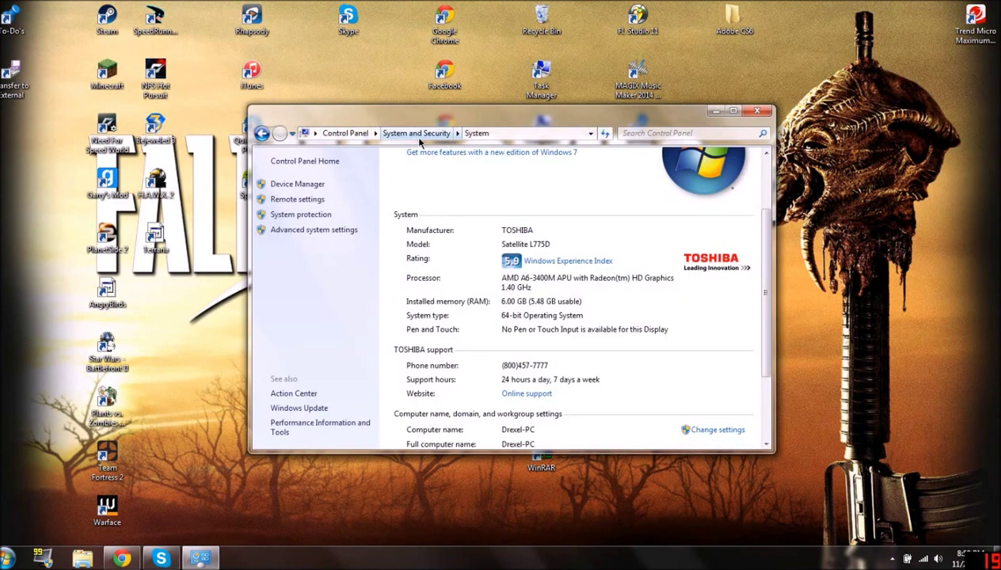
left_click(8, 559)
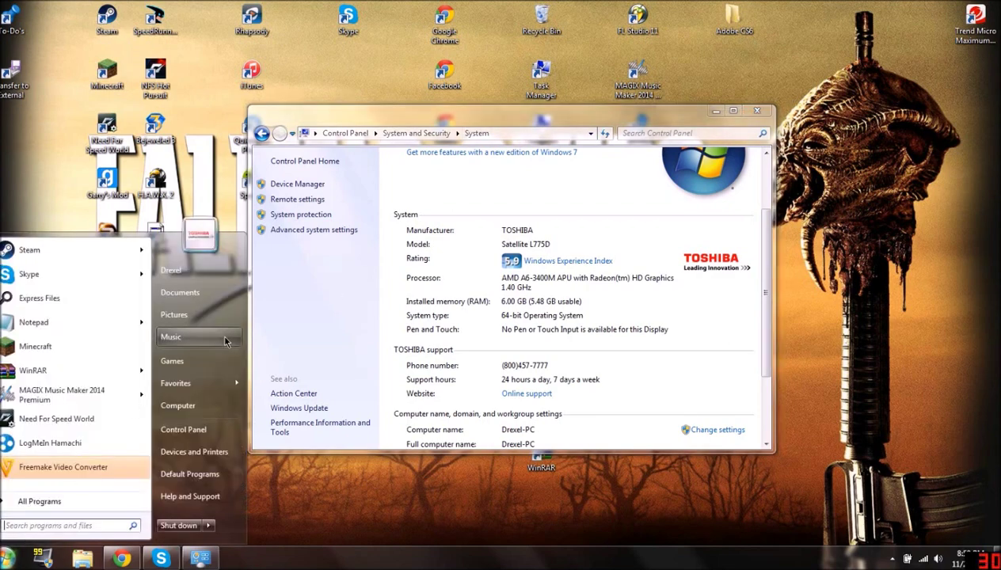
left_click(274, 190)
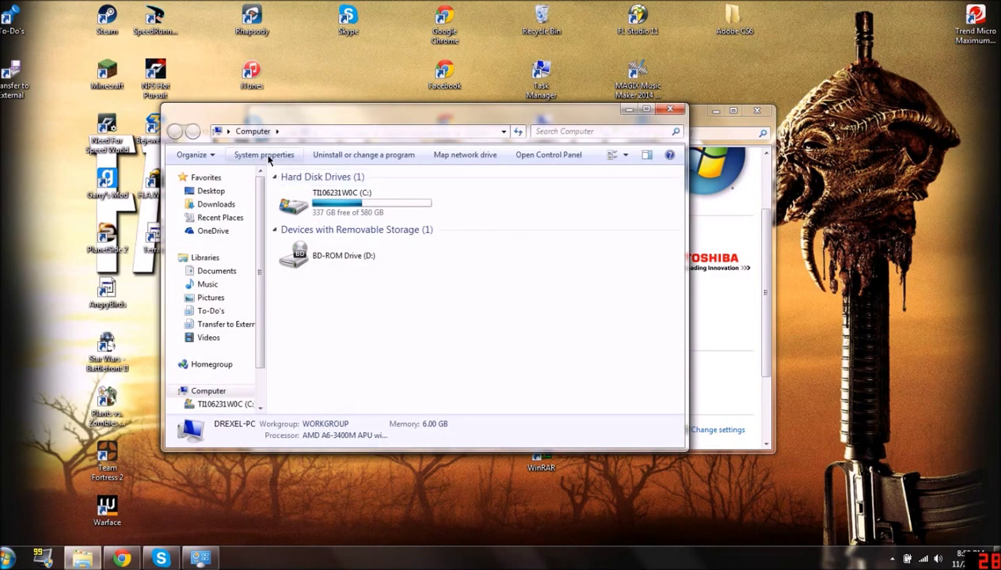
left_click(671, 109)
scroll(404, 331, "up", 1)
scroll(404, 331, "down", 1)
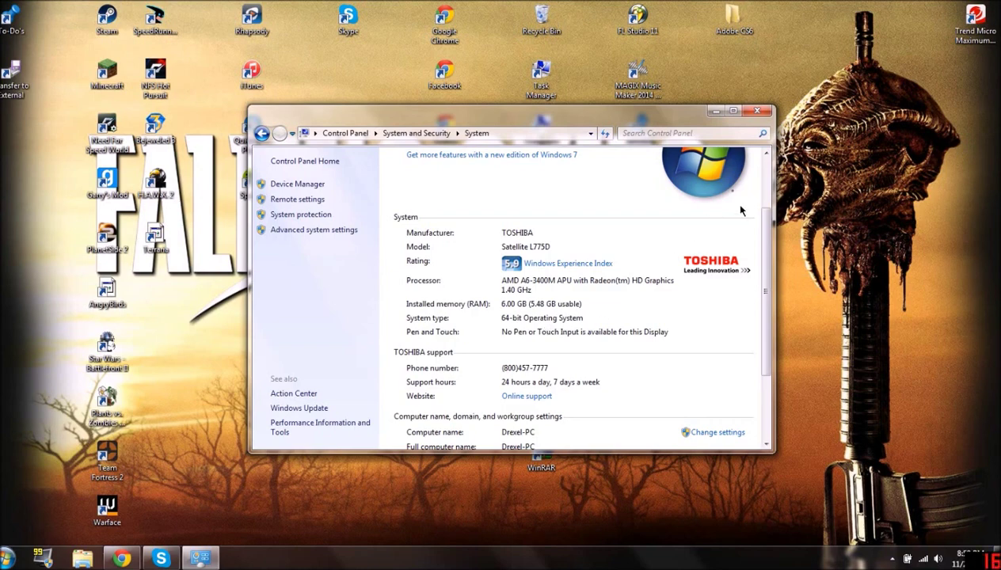
left_click(757, 112)
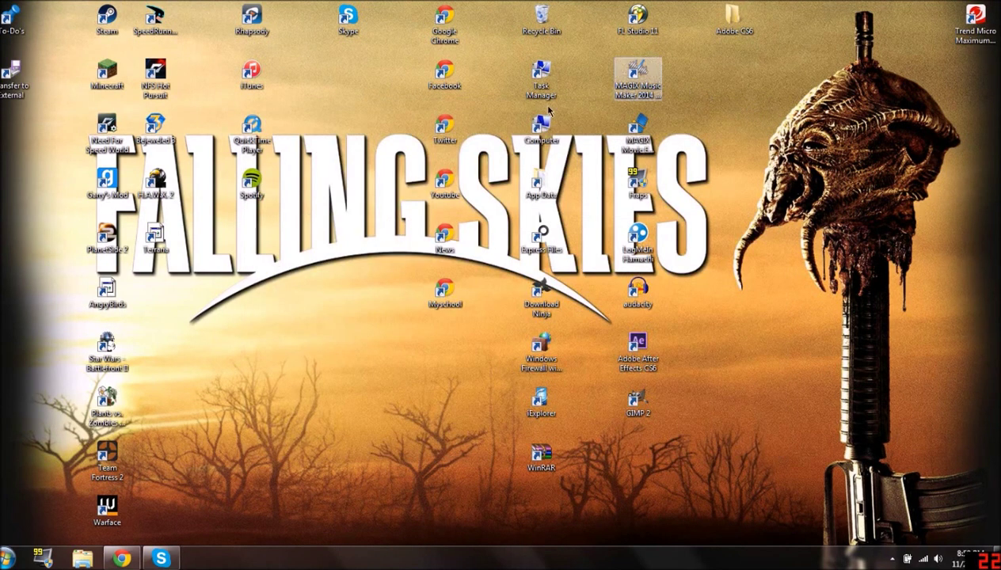
Switch to Chrome, examine the Windows Offline (64-bit) installer on the Java download page, and minimize the browser
left_click(121, 558)
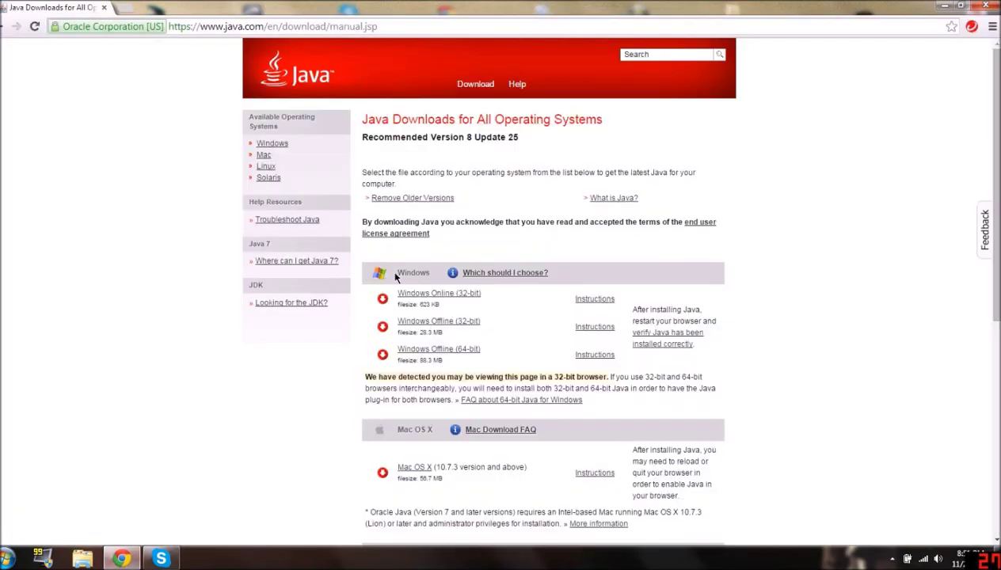
left_click(181, 26)
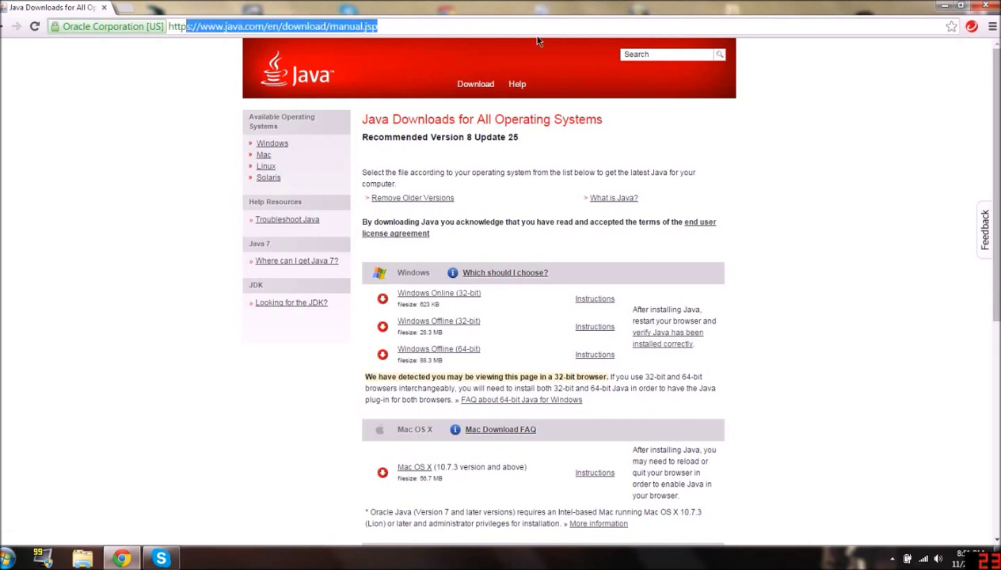
left_click(150, 235)
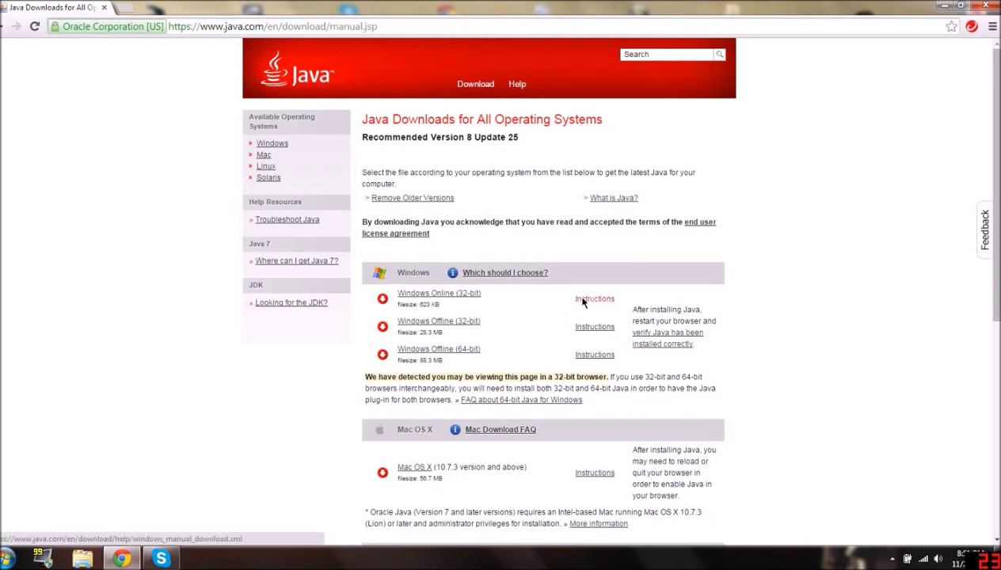
triple_click(483, 348)
left_click(472, 348)
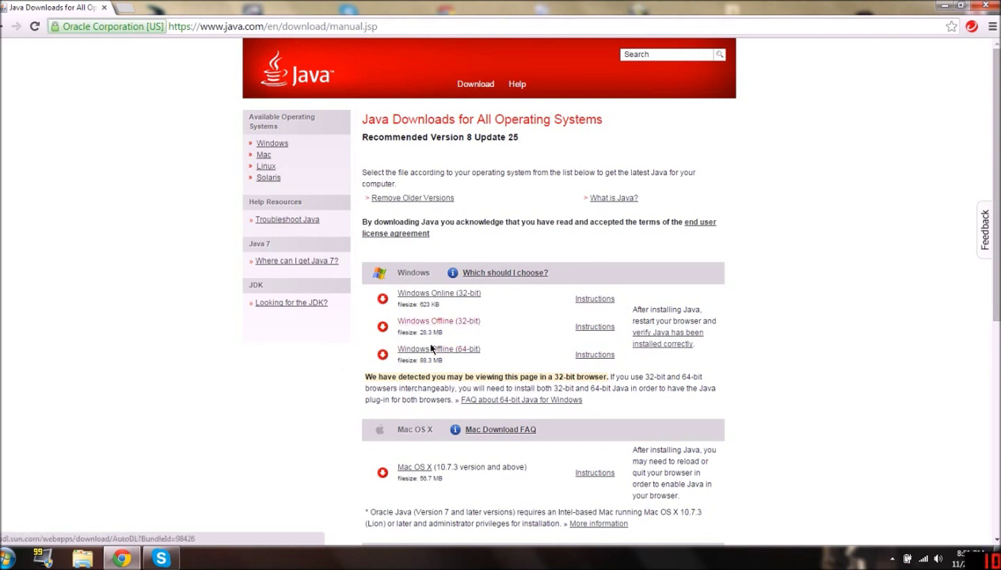
left_click(941, 5)
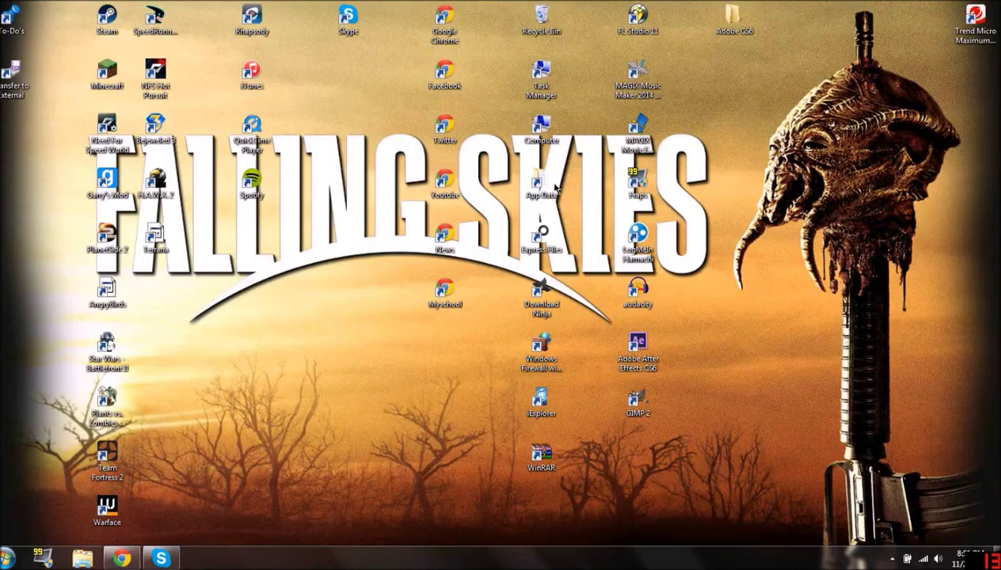
Launch the Minecraft Launcher and open the OptiFine profile for editing
double_click(117, 85)
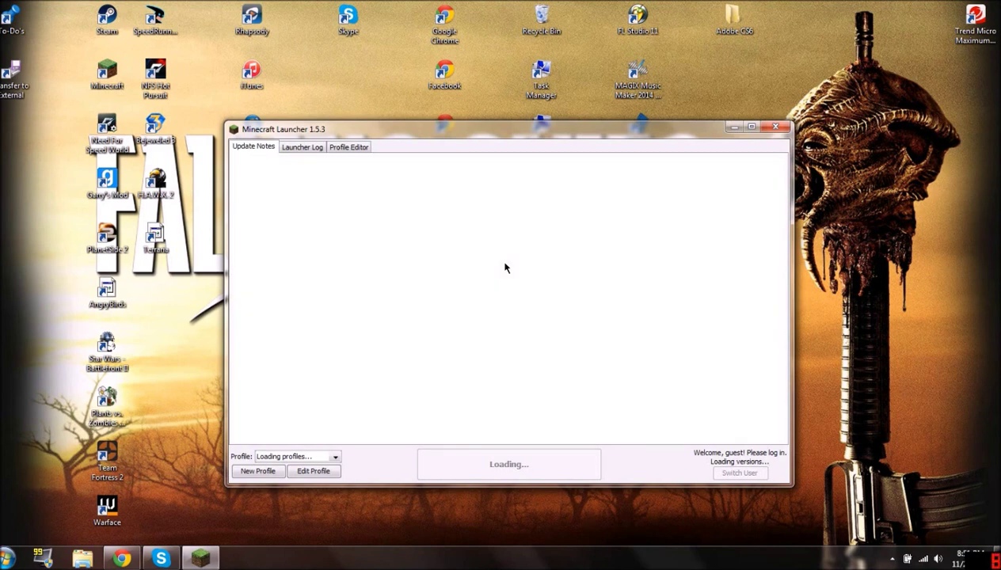
left_click(299, 458)
left_click(300, 466)
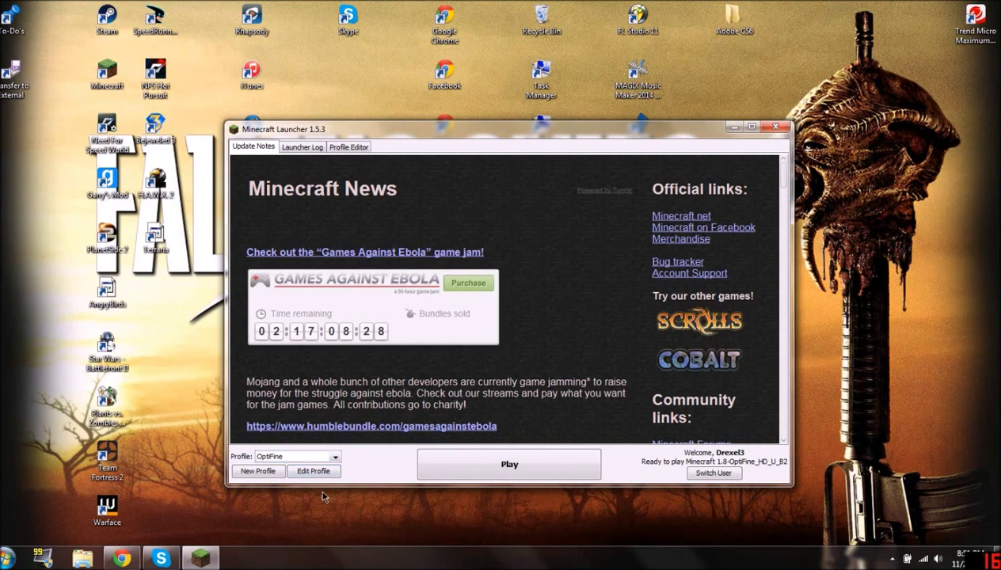
left_click(320, 470)
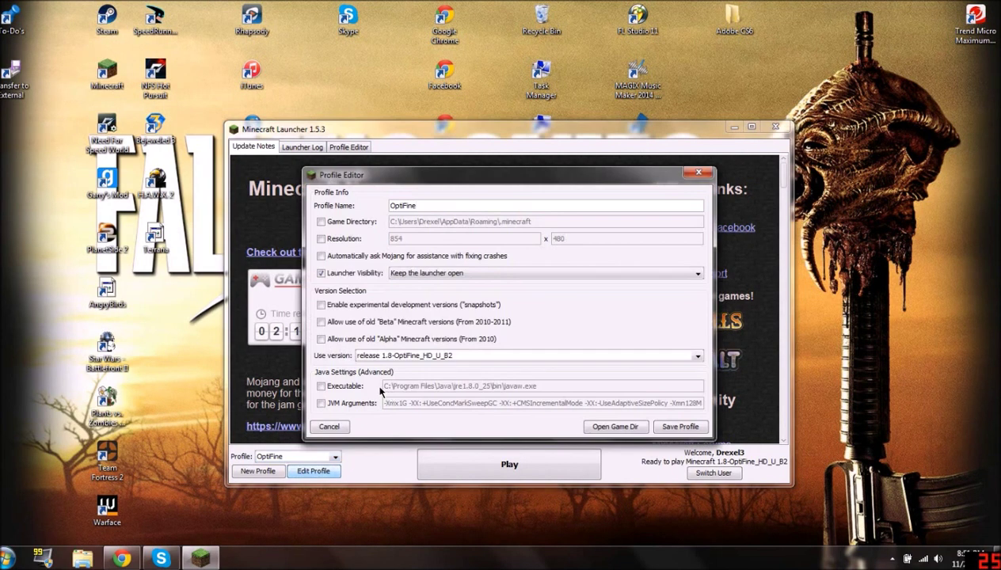
Enable the profile's JVM arguments, replace them with -Xmx2500M, and save the profile
left_click(320, 403)
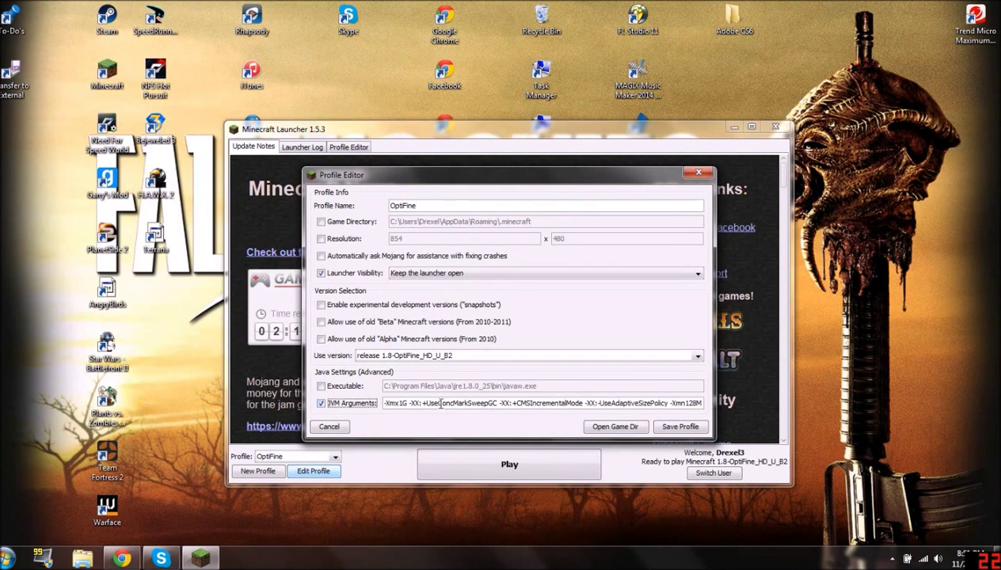
left_click_drag(398, 403, 834, 417)
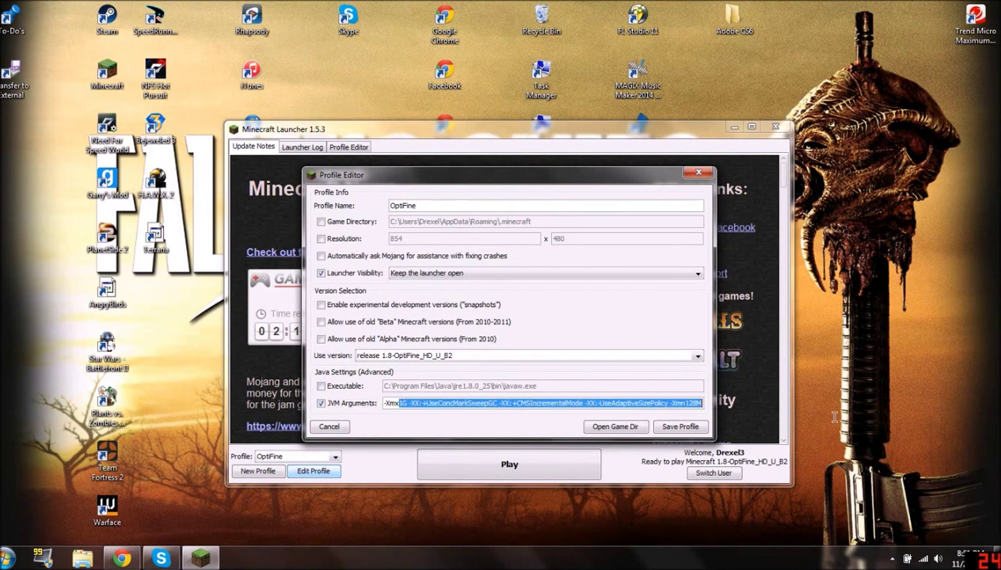
key("BackSpace")
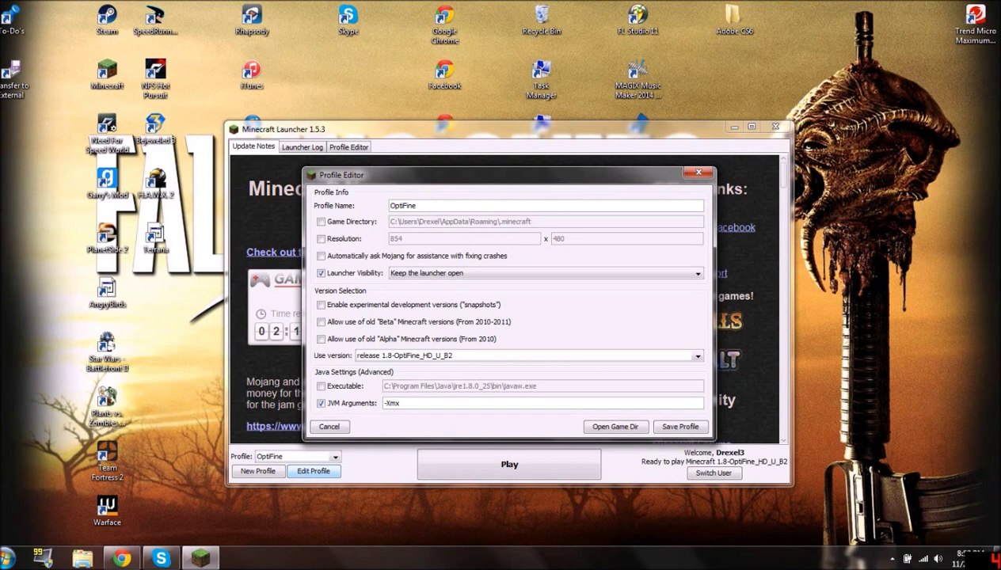
type("2500M")
left_click(681, 427)
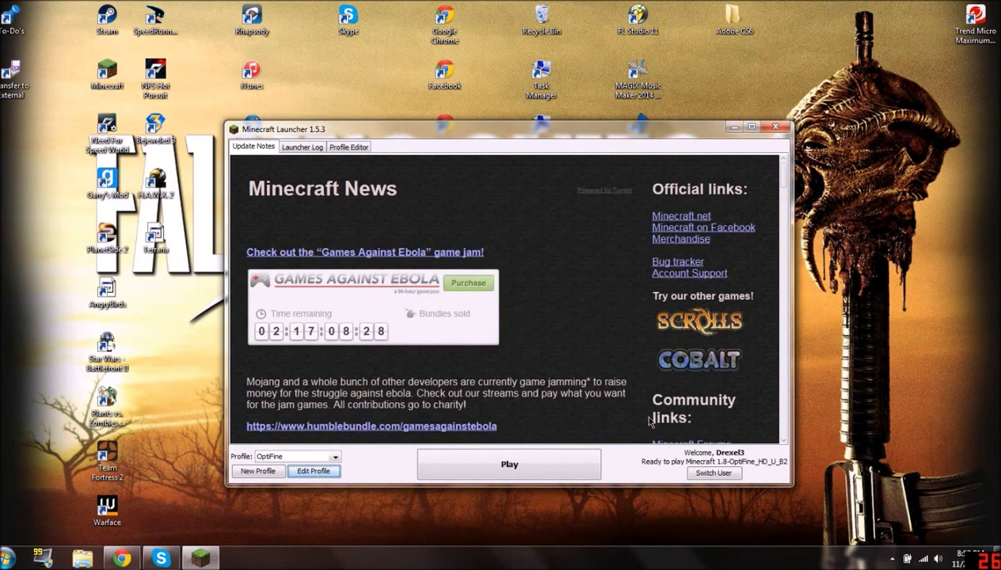
Restart the Minecraft Launcher and start the game with the OptiFine profile
left_click(776, 129)
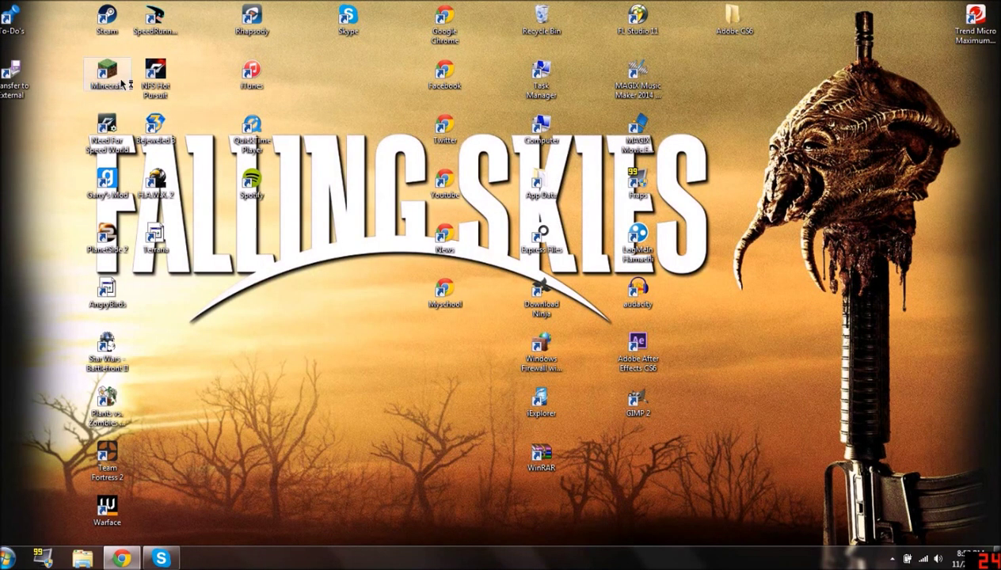
double_click(108, 76)
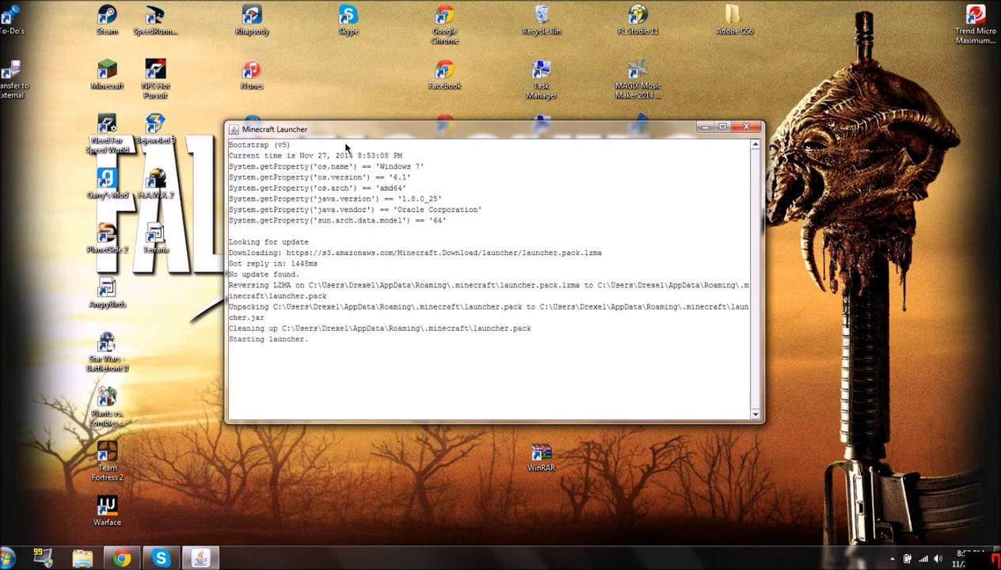
mouse_move(358, 136)
left_mouse_down()
mouse_move(348, 148)
mouse_move(356, 154)
mouse_move(335, 128)
mouse_move(358, 139)
left_mouse_up()
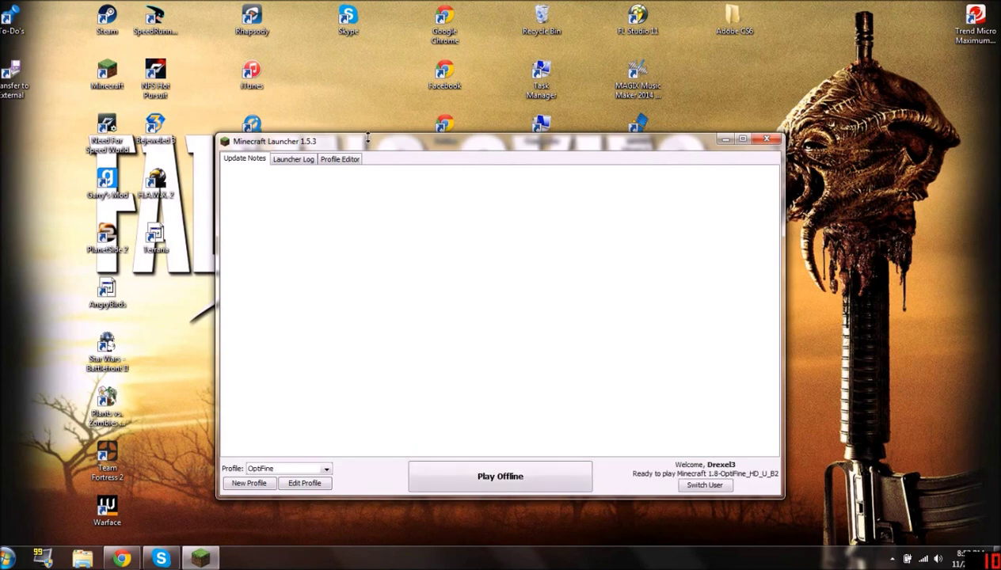
left_click_drag(490, 151, 395, 99)
left_click(466, 426)
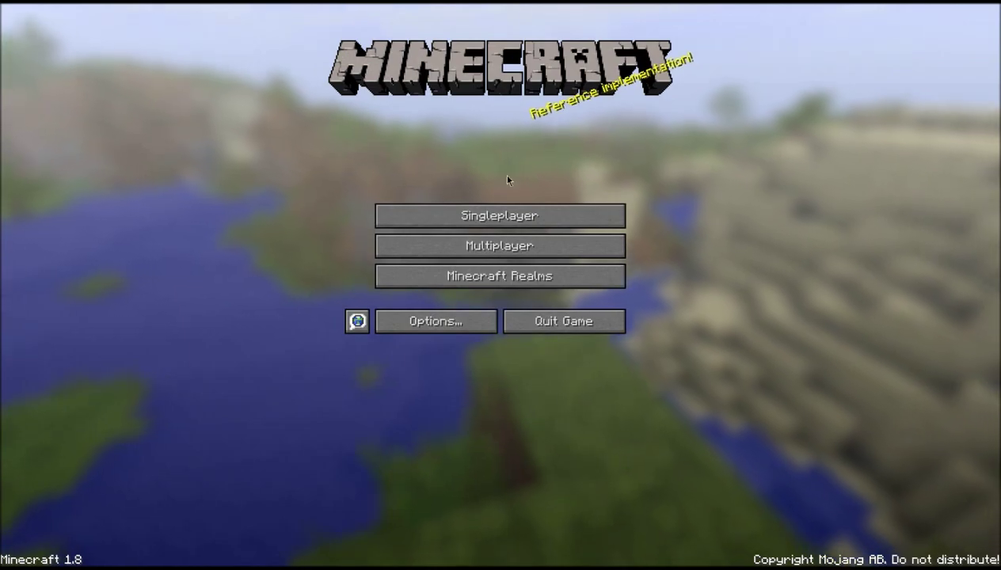
Begin a new singleplayer world and name it test
left_click(504, 216)
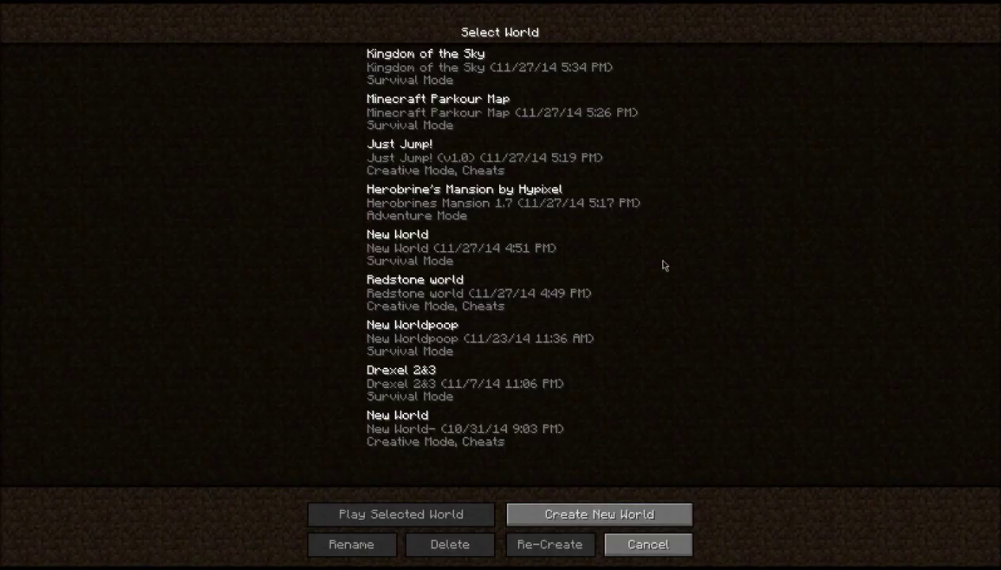
left_click(591, 515)
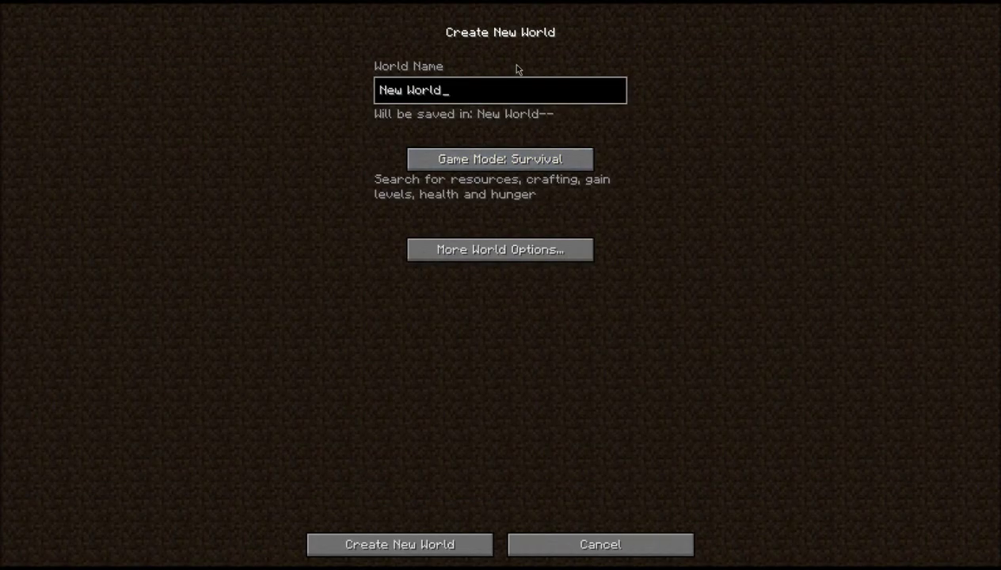
key("BackSpace")
key("BackSpace")
key("BackSpace")
key("BackSpace")
key("BackSpace")
key("BackSpace")
key("BackSpace")
key("BackSpace")
key("BackSpace")
type("test")
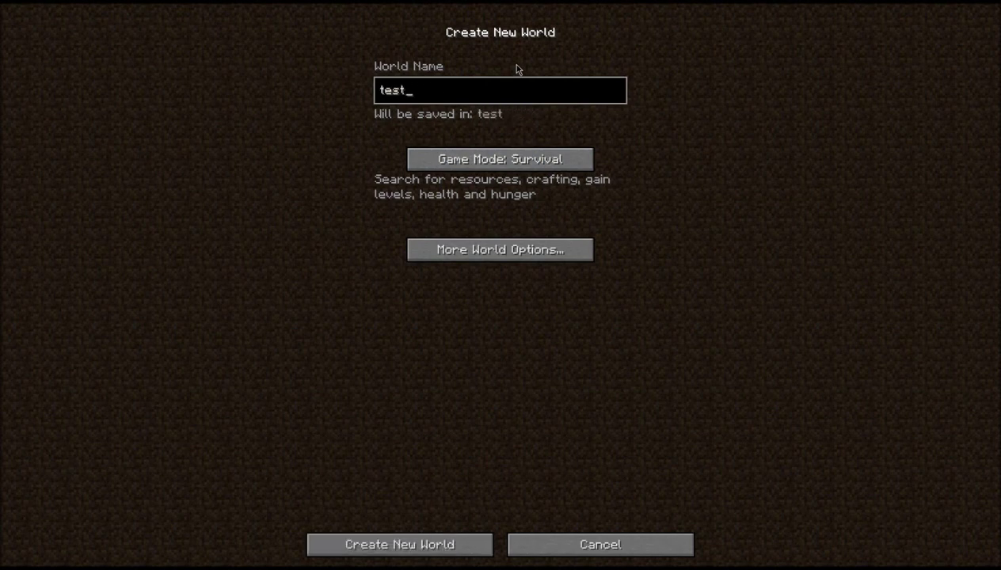
Set the game mode to Creative and create the world
left_click(564, 161)
left_click(567, 164)
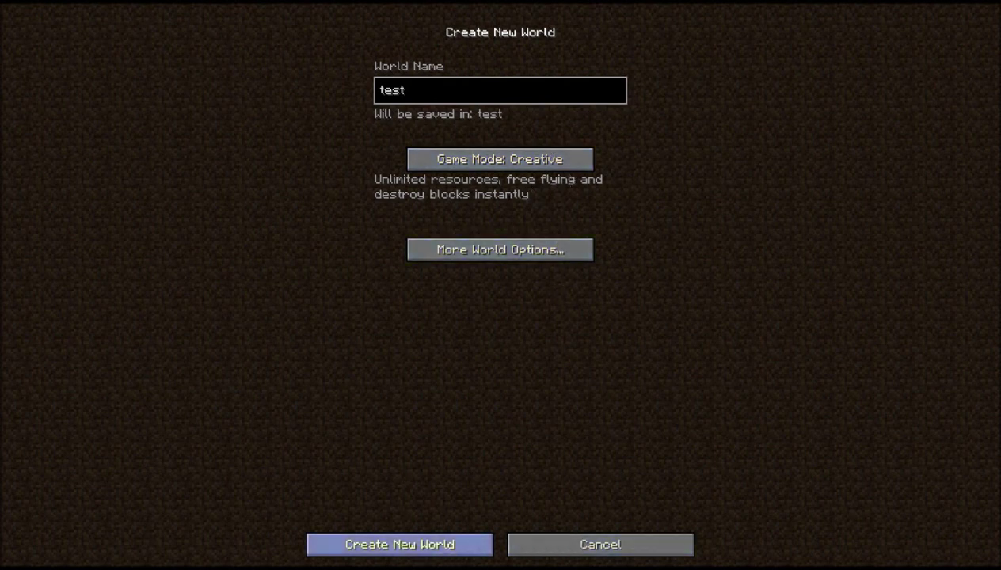
key("Return")
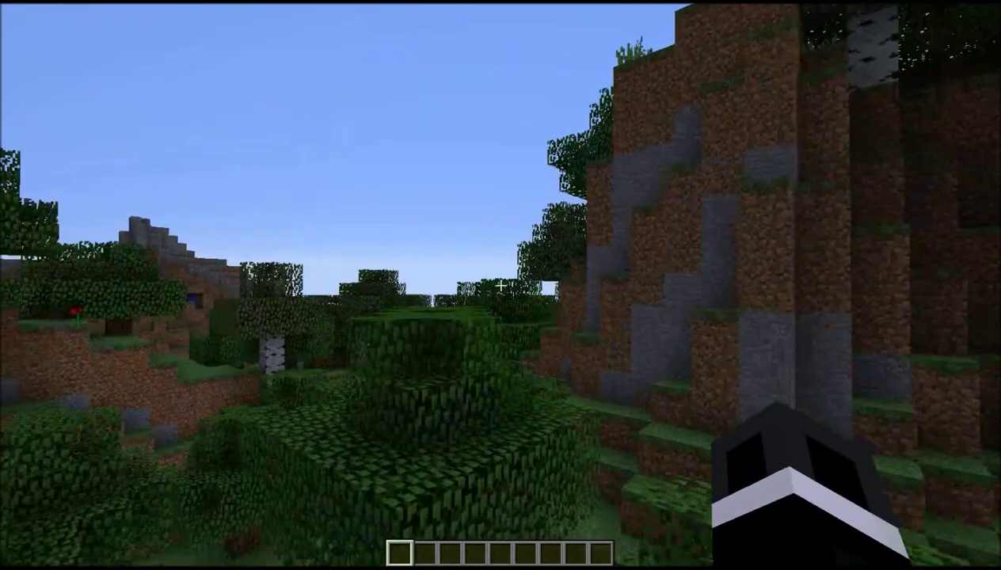
Show the debug overlay and check the memory available to the game while moving through the world
key("F3")
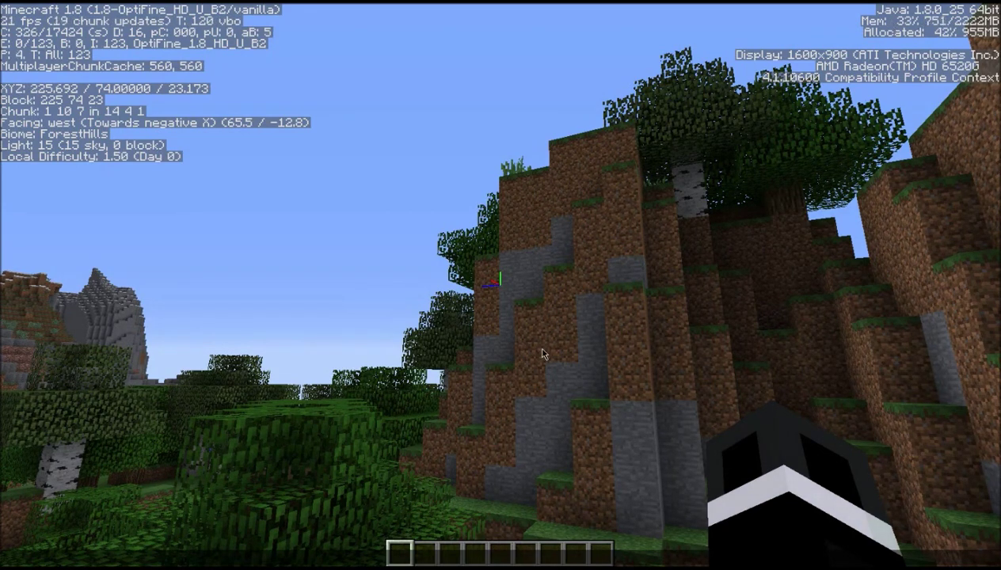
key("w")
key("space")
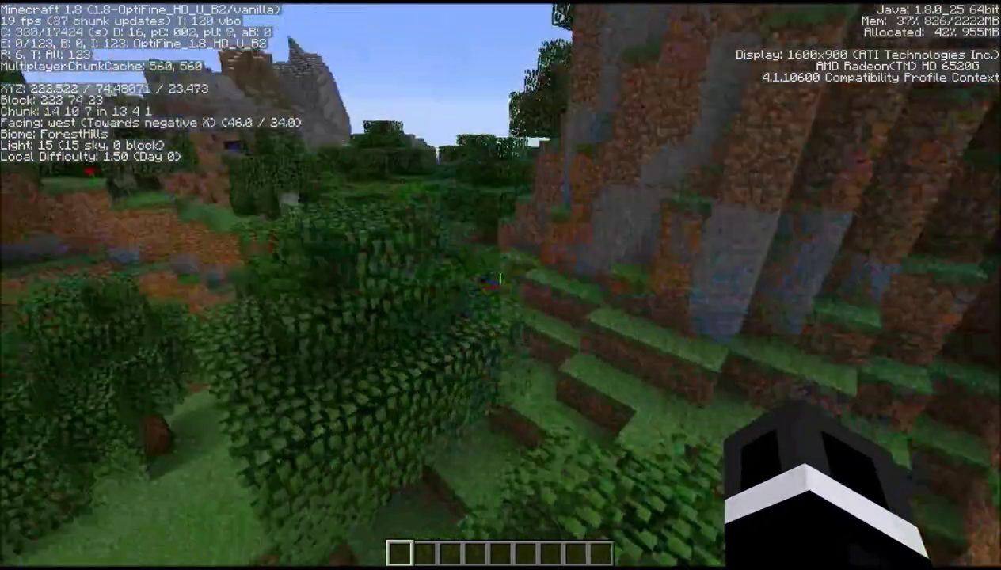